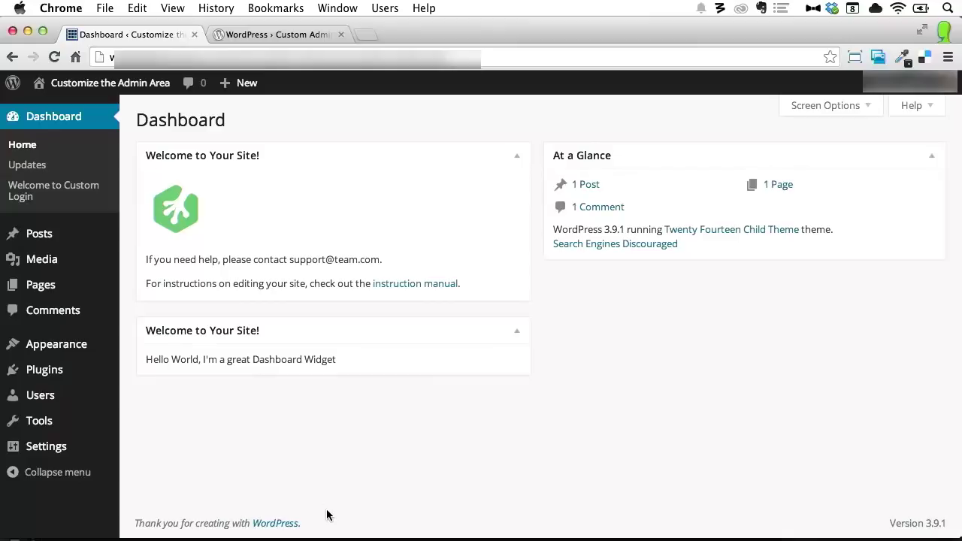
Copy the plugin name 'Custom Admin Footer Text' from its plugin directory page
key(ctrl+Tab)
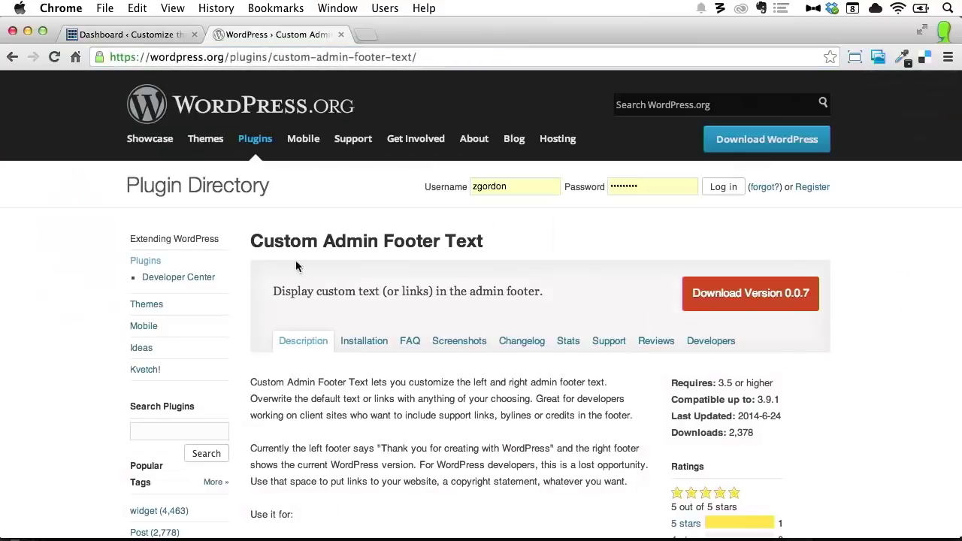
drag(250, 240, 484, 242)
key(super+c)
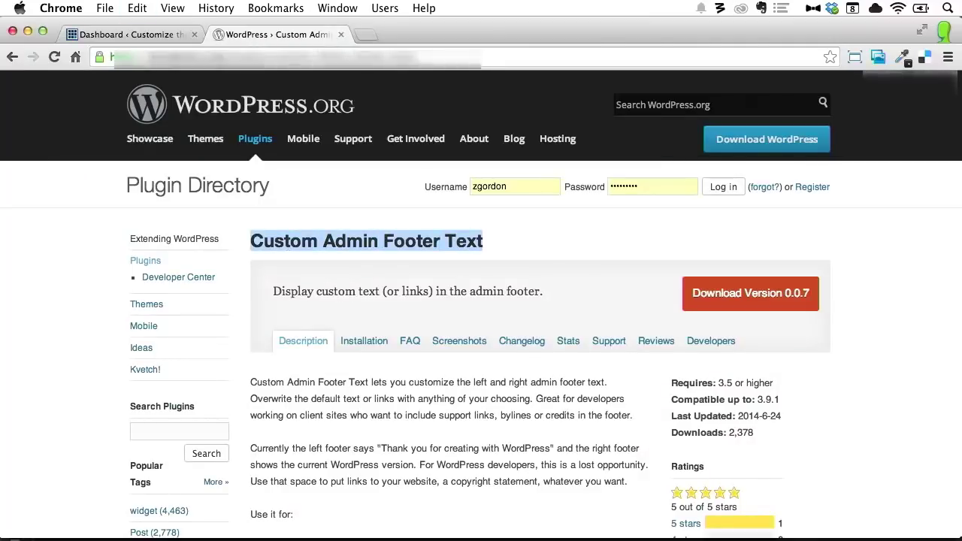
key(ctrl+Tab)
mouse_move(45, 370)
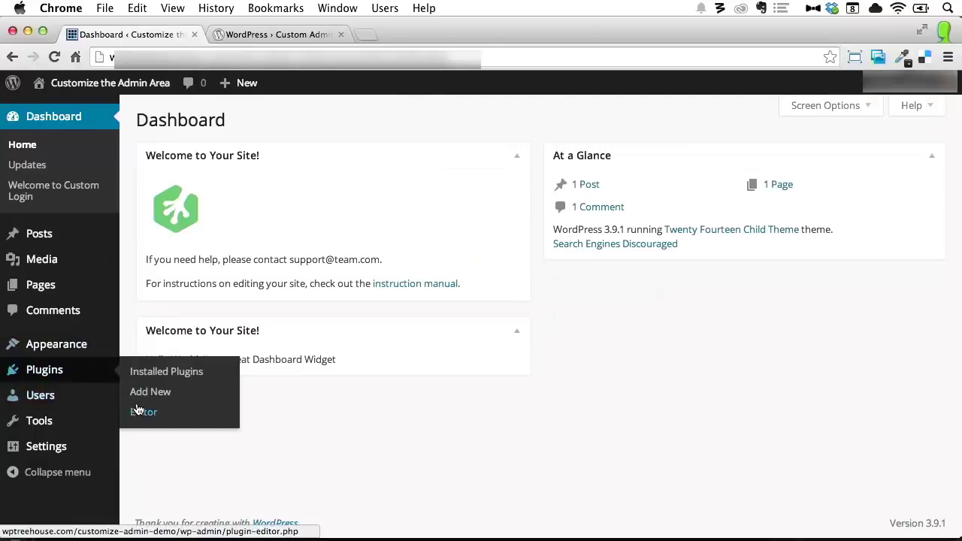
Search Plugins > Add New for Custom Admin Footer Text, then install and activate it
click(154, 391)
key(super+v)
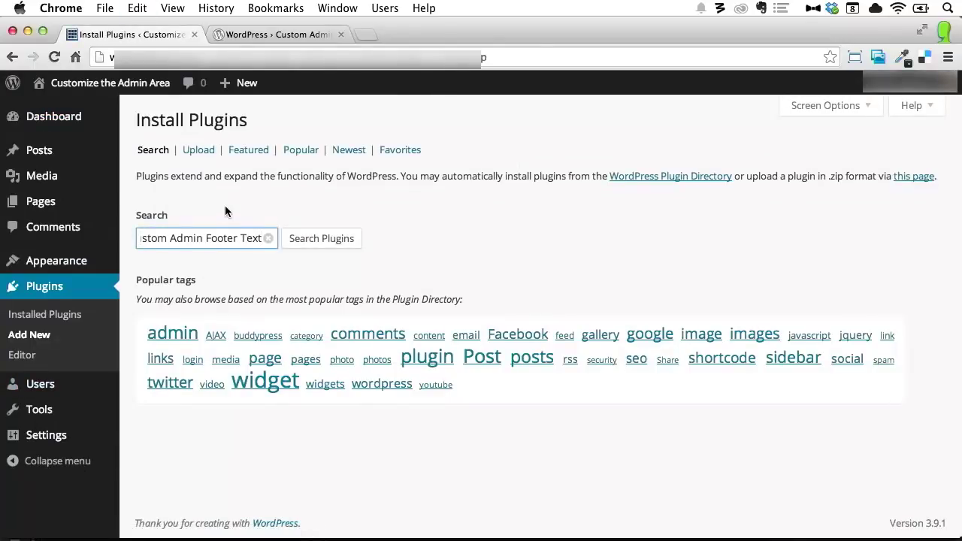
key(Return)
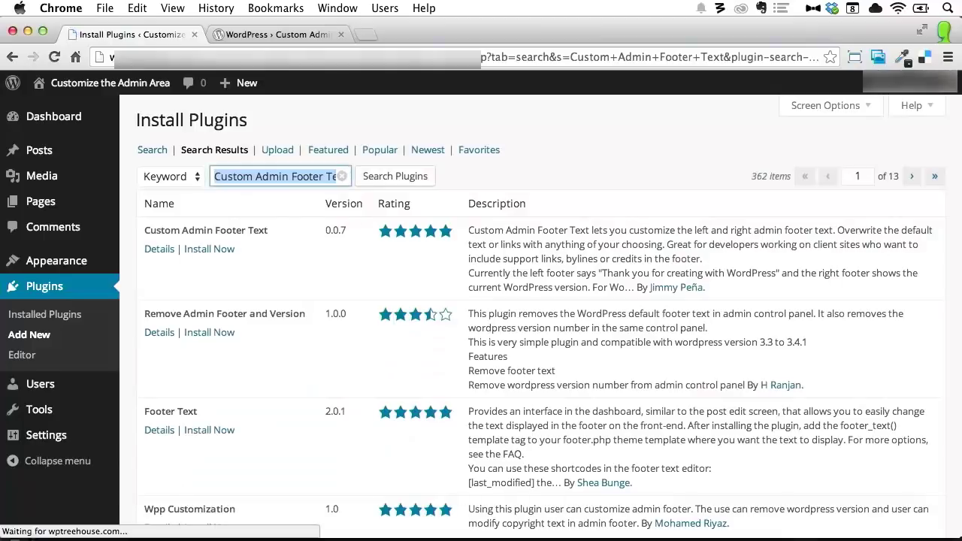
click(219, 249)
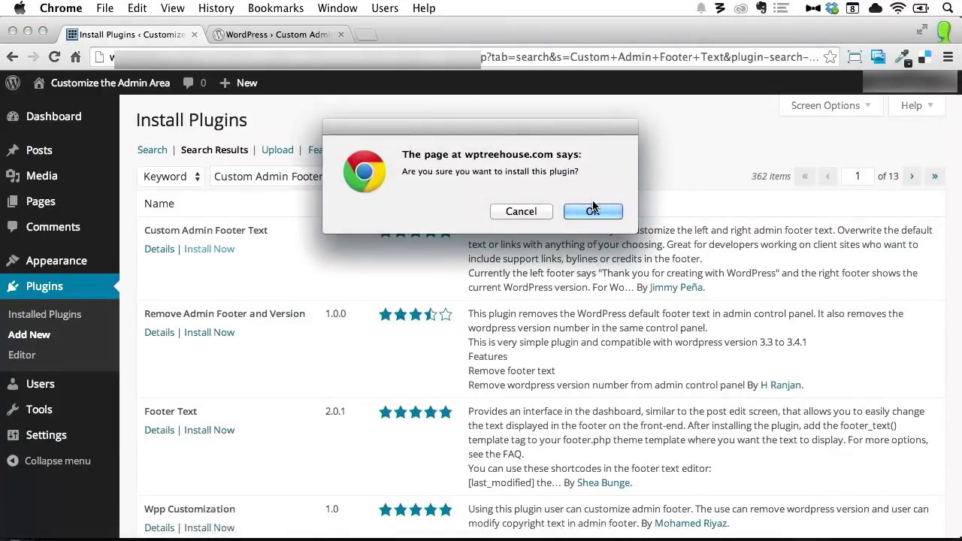
click(593, 212)
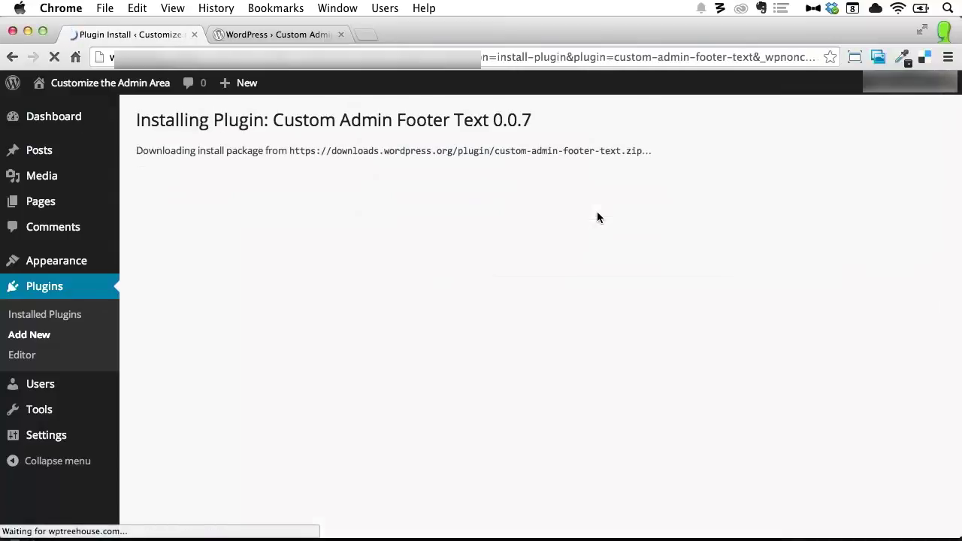
click(175, 248)
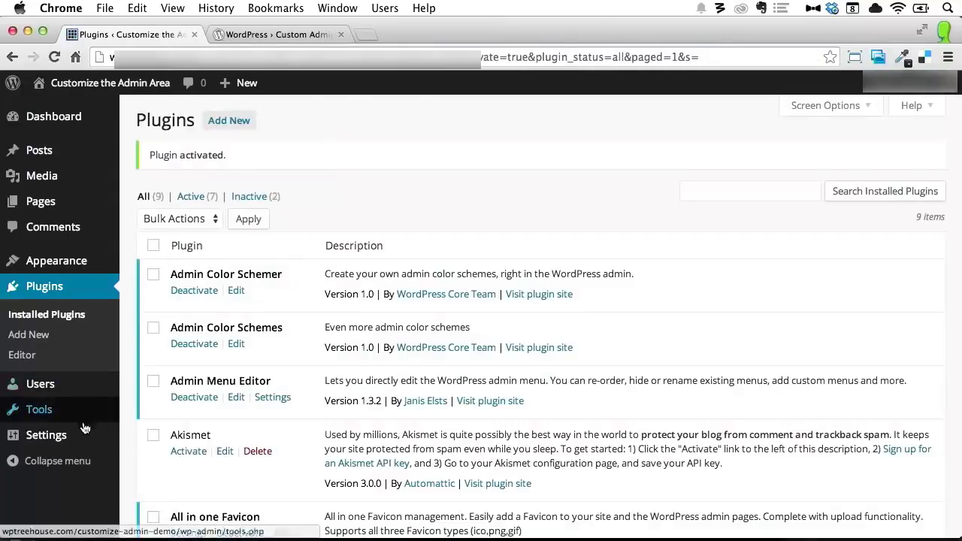
mouse_move(46, 435)
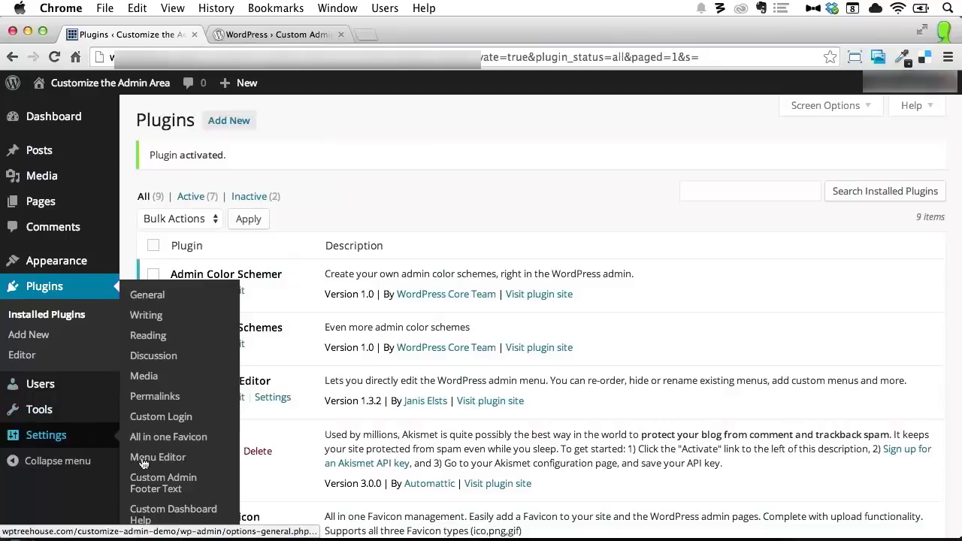
Open the Custom Admin Footer Text settings page and look over its footer fields
click(188, 484)
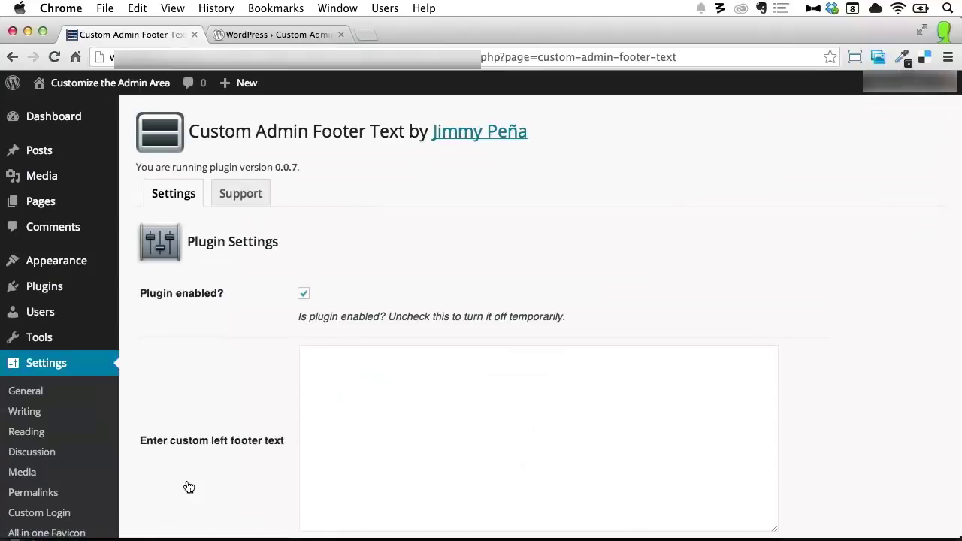
scroll(189, 487, down, 3)
scroll(189, 487, down, 4)
scroll(189, 486, down, 4)
scroll(188, 486, up, 8)
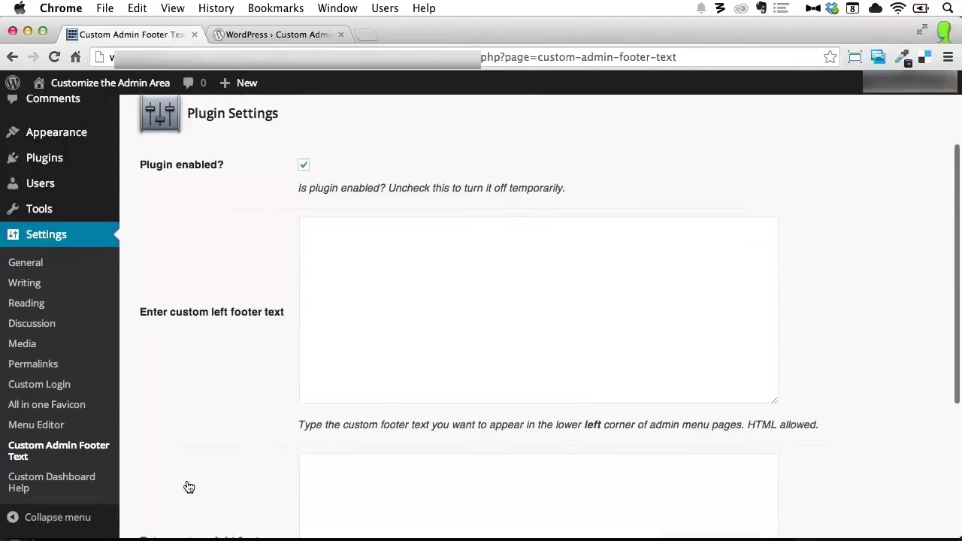
scroll(188, 486, down, 3)
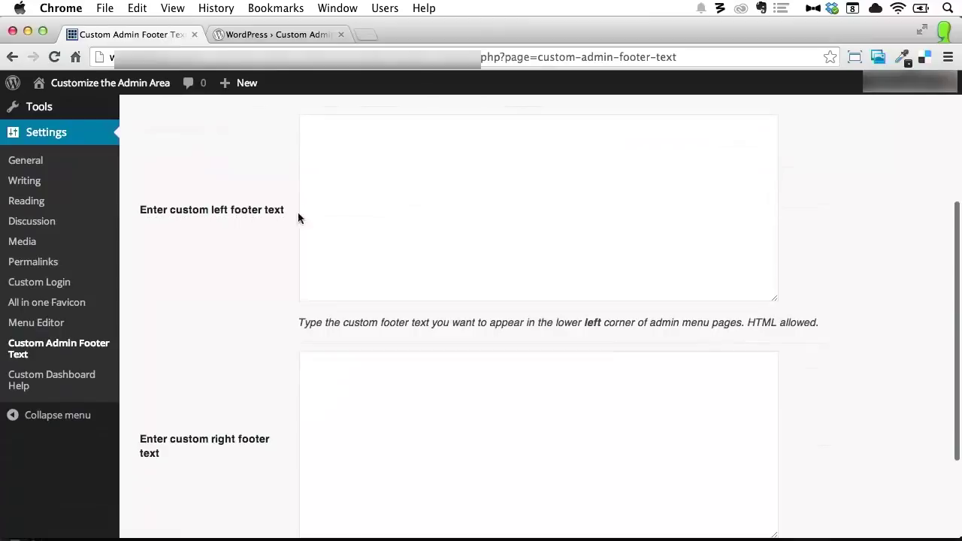
scroll(303, 308, down, 3)
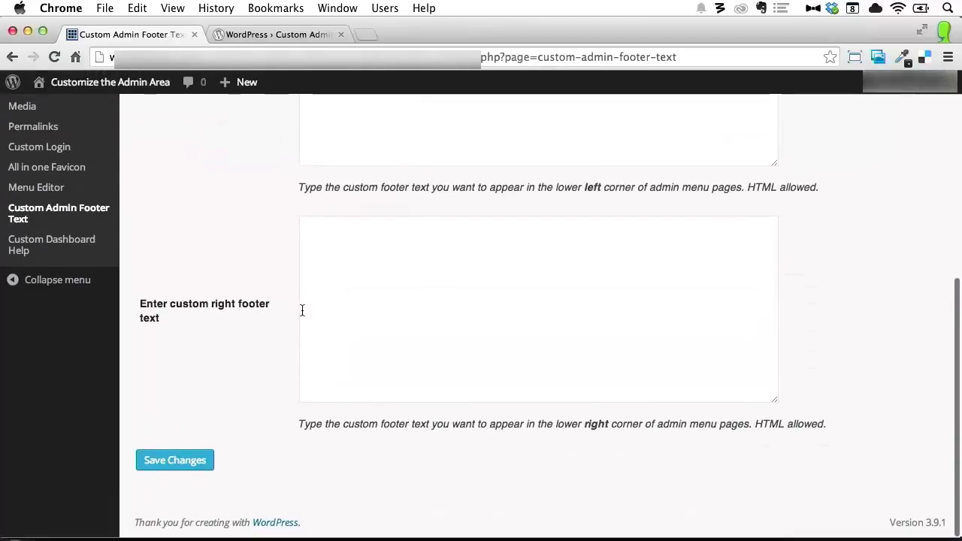
scroll(289, 414, up, 6)
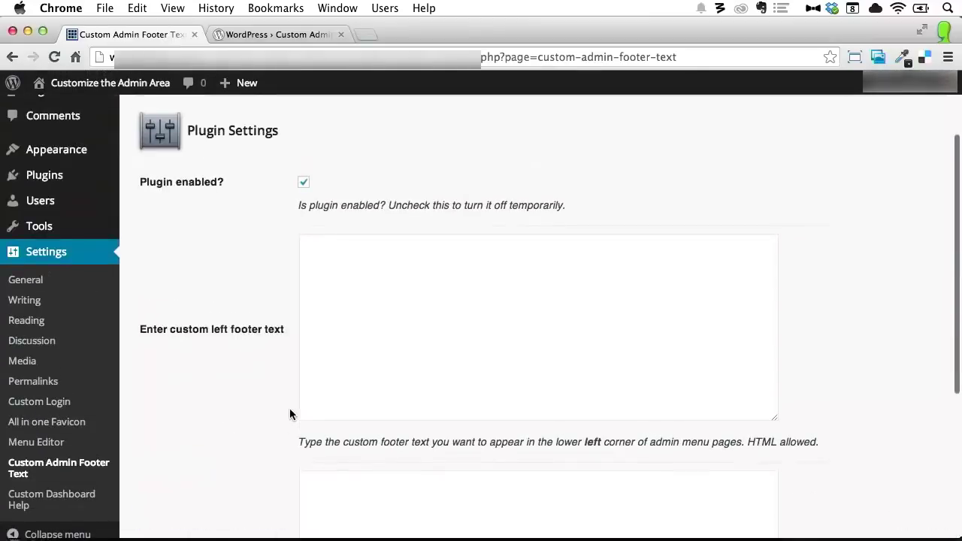
Replace the left footer text with 'How to Customize the WordPress Admin Area'
click(390, 344)
text(Si)
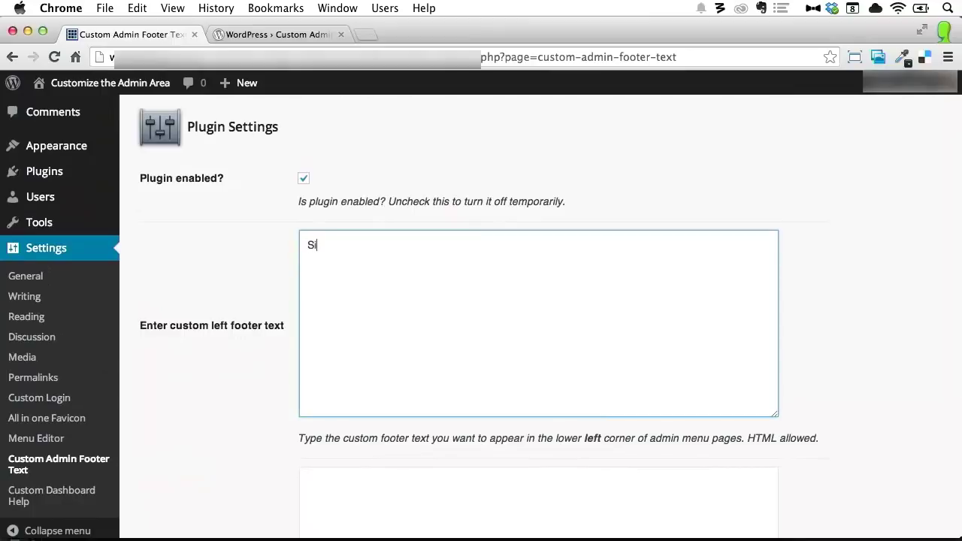
text(te from Awesome )
text(Company)
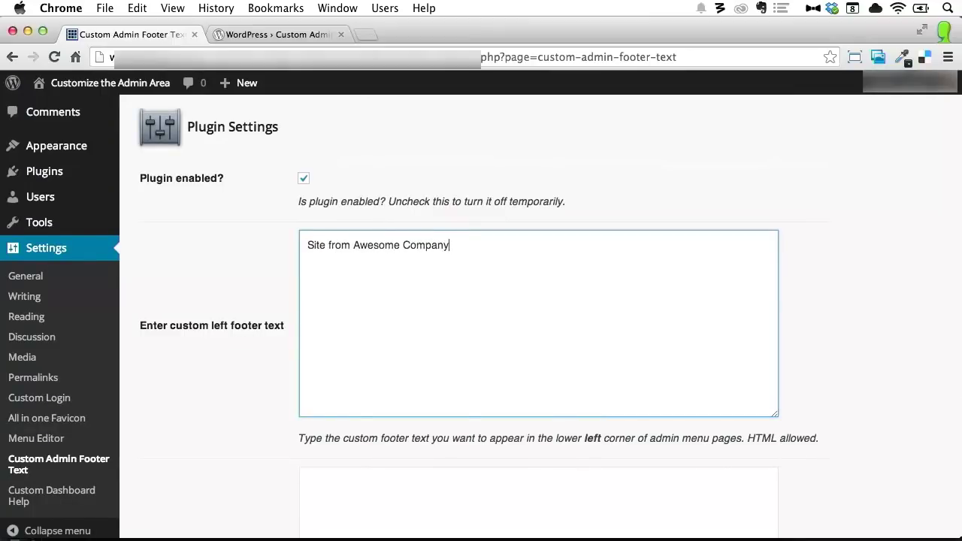
key(ctrl+a)
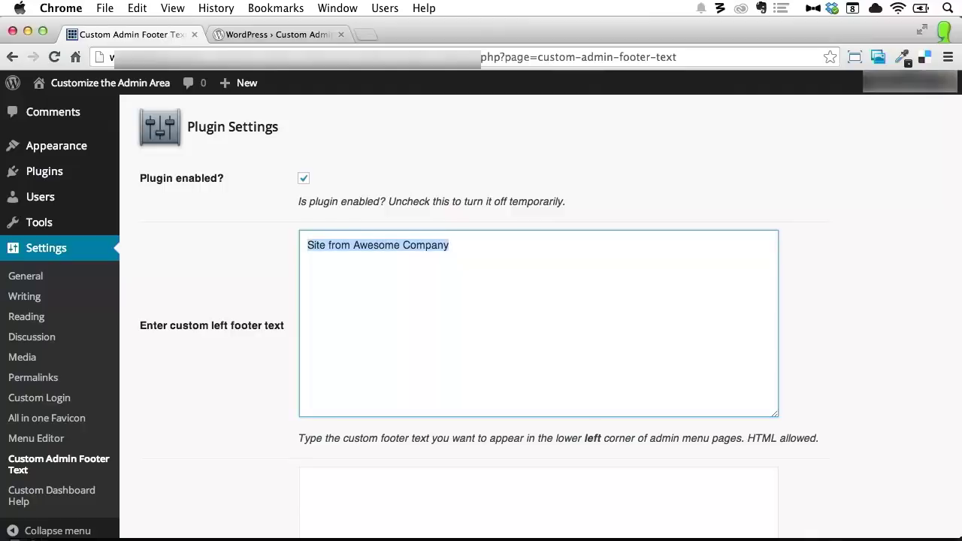
text(How t)
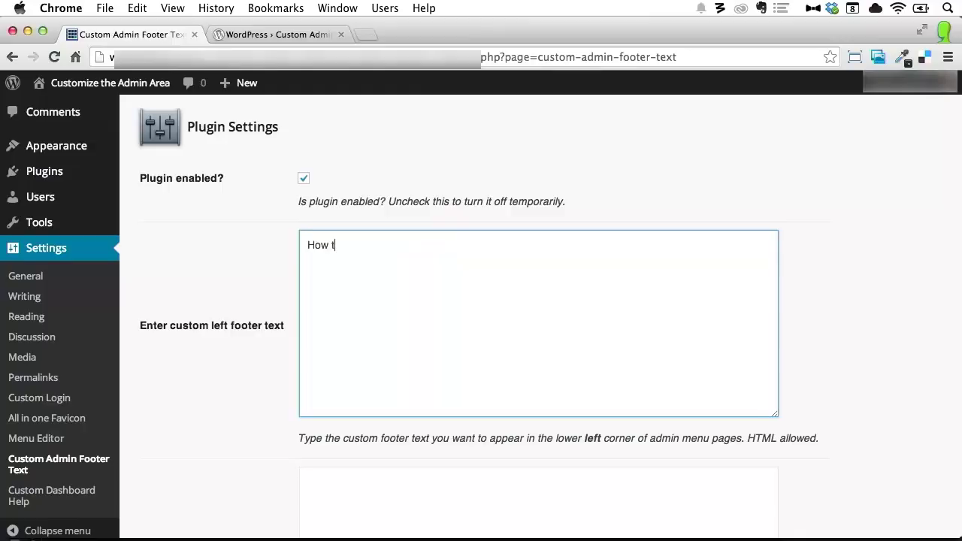
text(o Customize t)
text(he WordPress A)
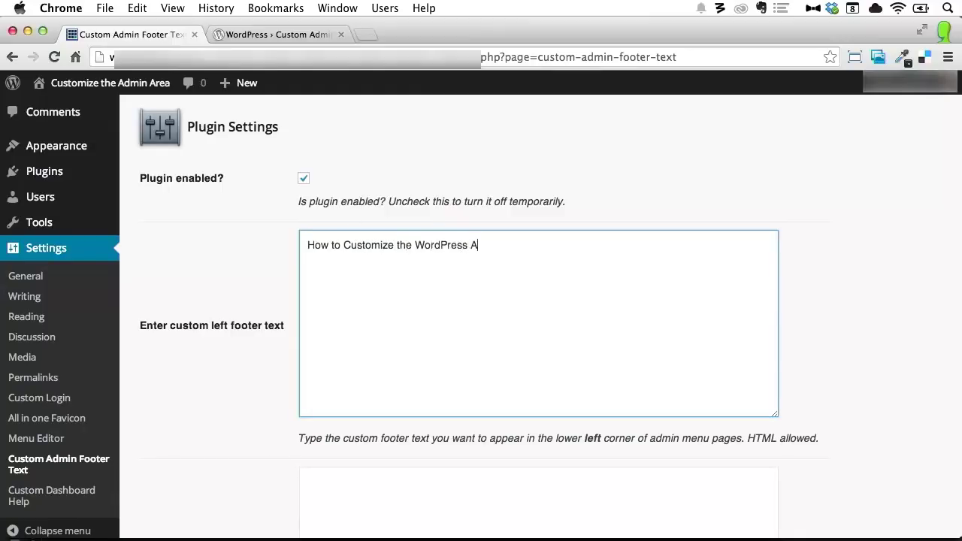
text(dmin Area)
scroll(526, 316, down, 4)
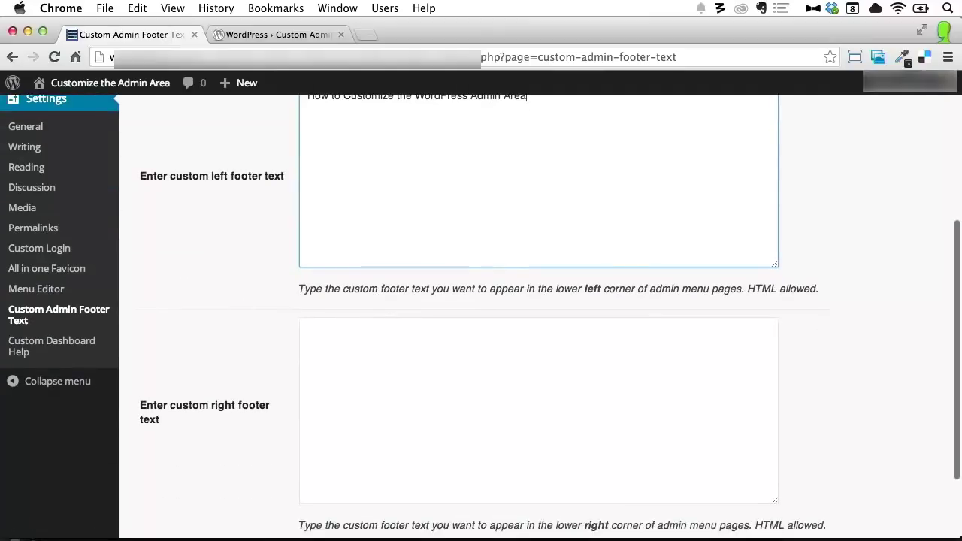
click(371, 438)
text(<a h)
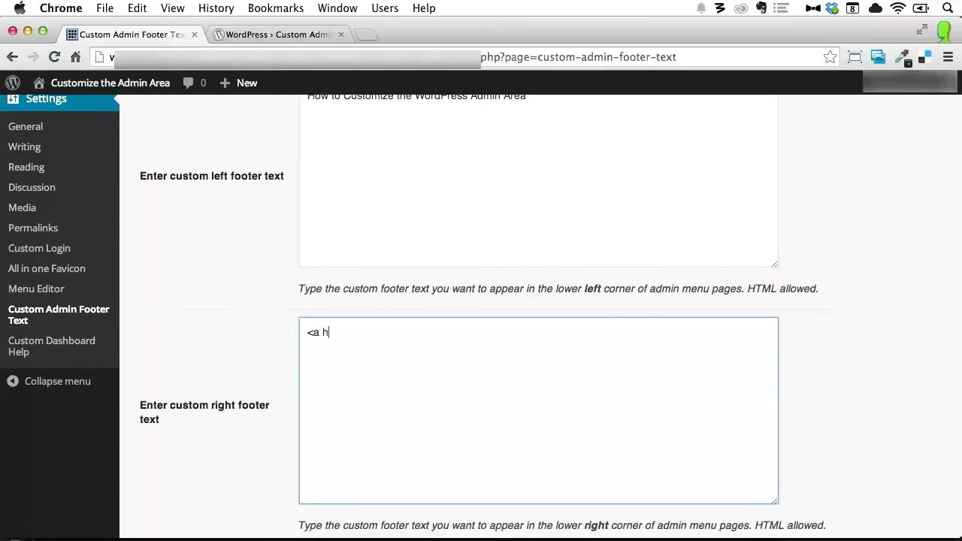
text(ref="http:)
text(//teamtreehouse)
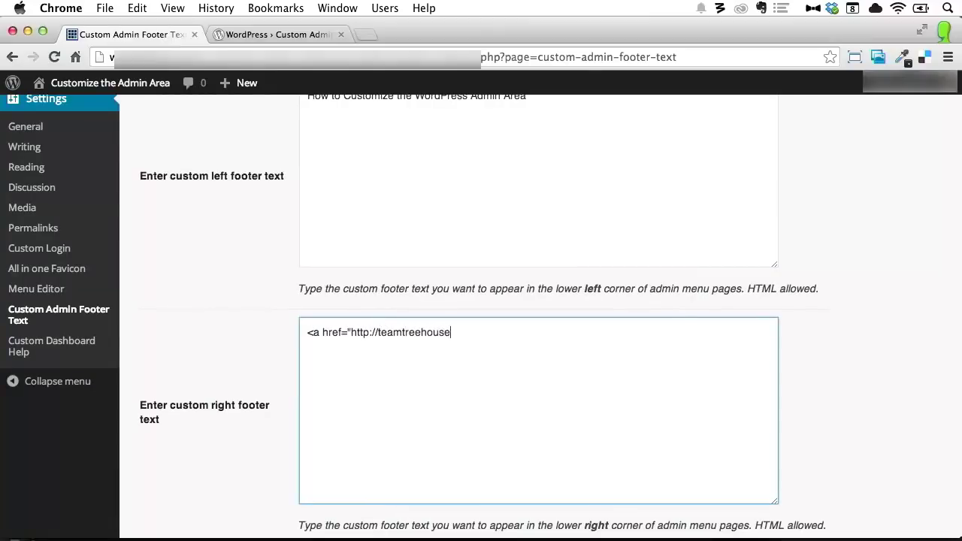
text(.com">)
text(Treehouse</a>)
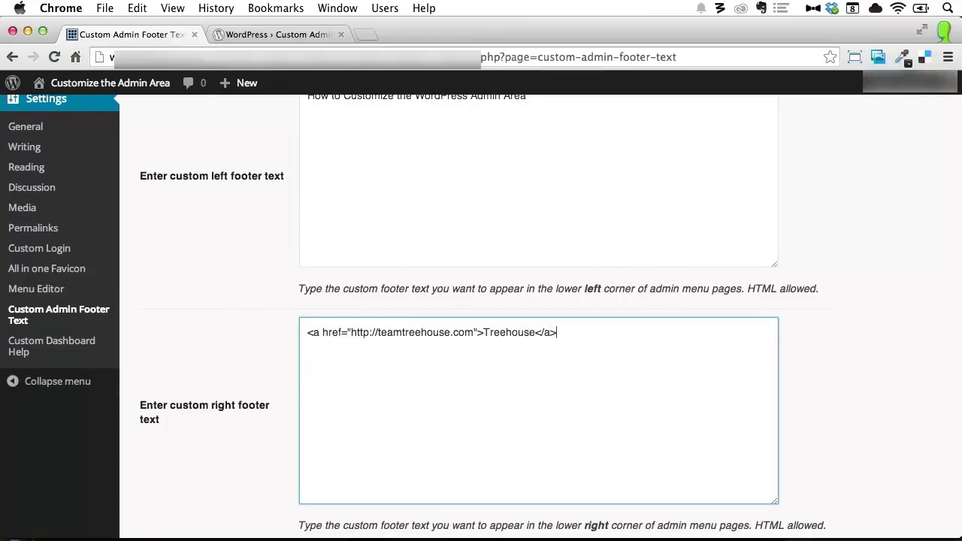
scroll(501, 466, down, 3)
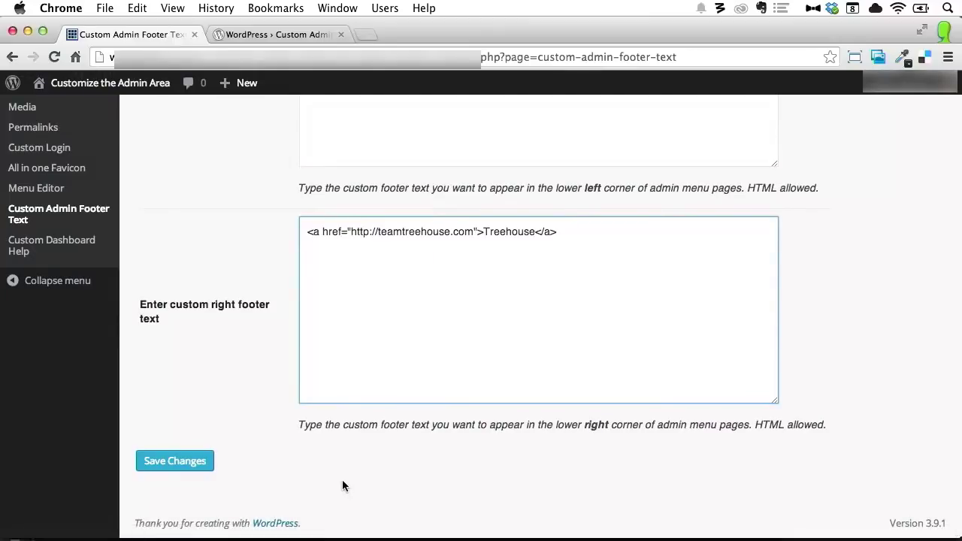
Save the footer settings and check the new footer, selecting the word 'Admin'
click(188, 461)
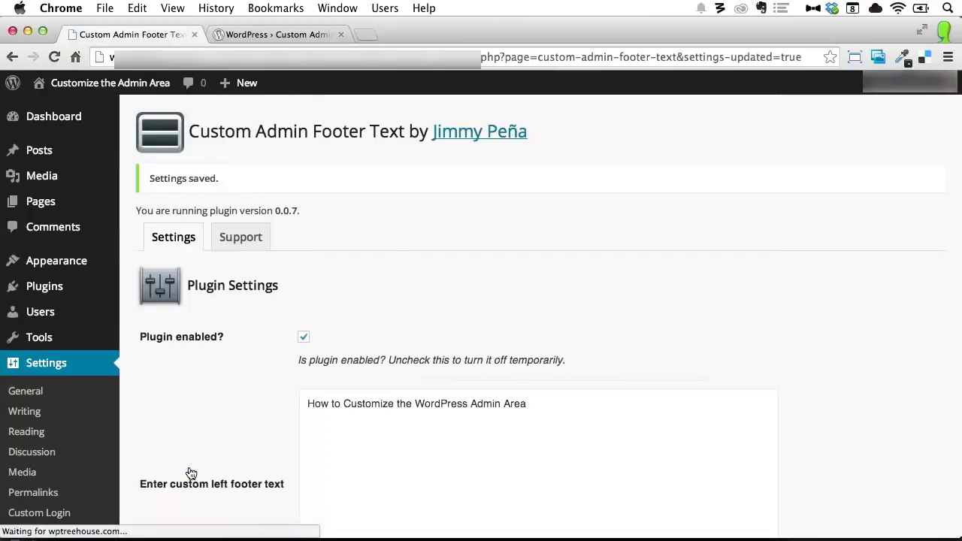
scroll(270, 353, down, 10)
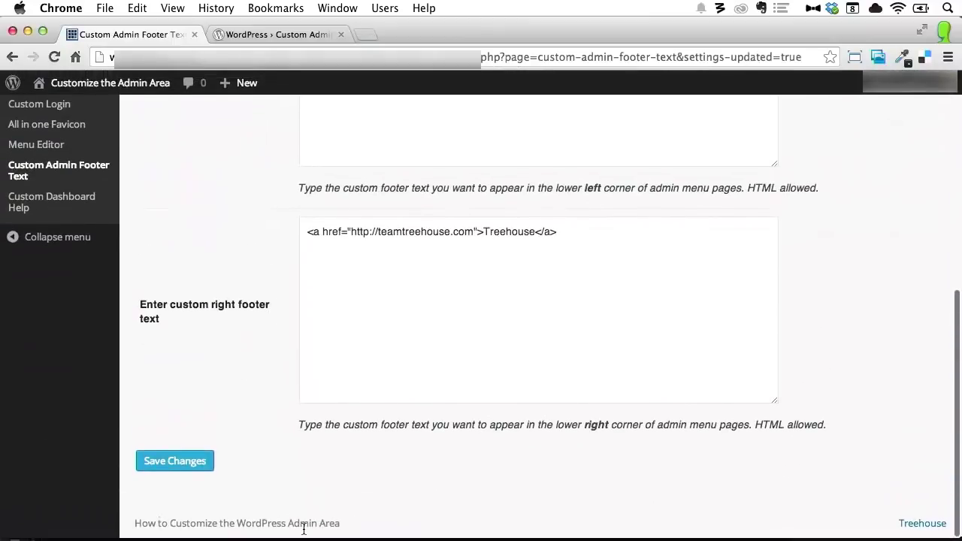
scroll(510, 419, up, 3)
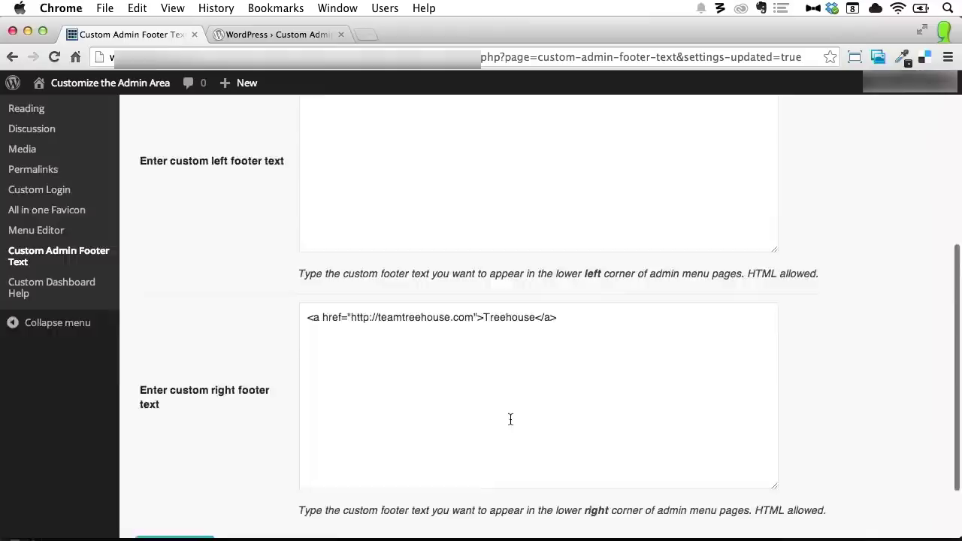
scroll(510, 420, up, 5)
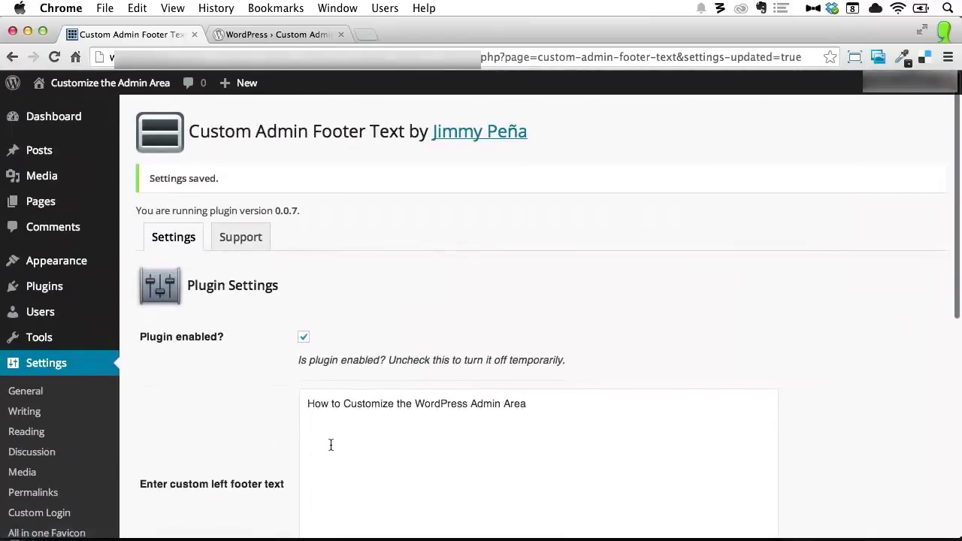
scroll(326, 439, down, 1)
scroll(327, 439, down, 3)
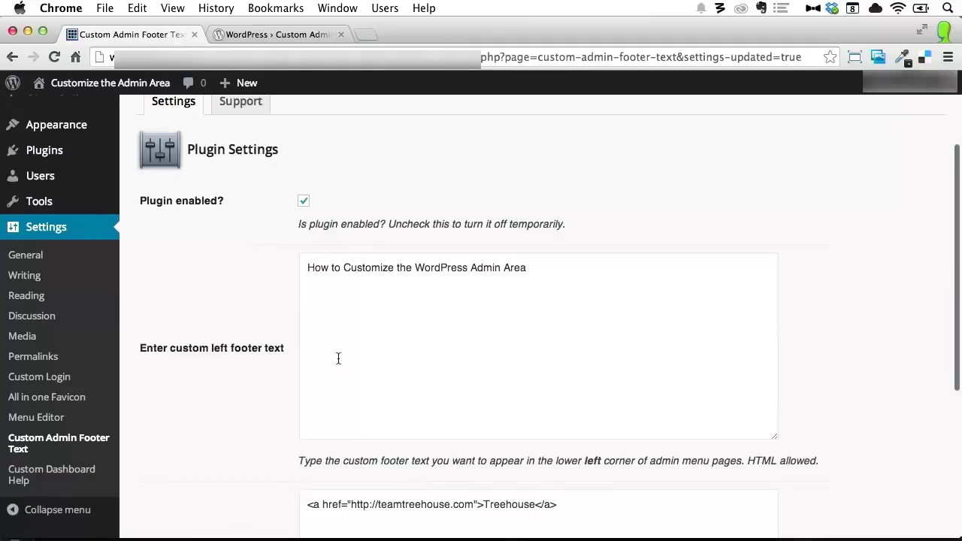
scroll(338, 361, down, 3)
scroll(338, 363, down, 5)
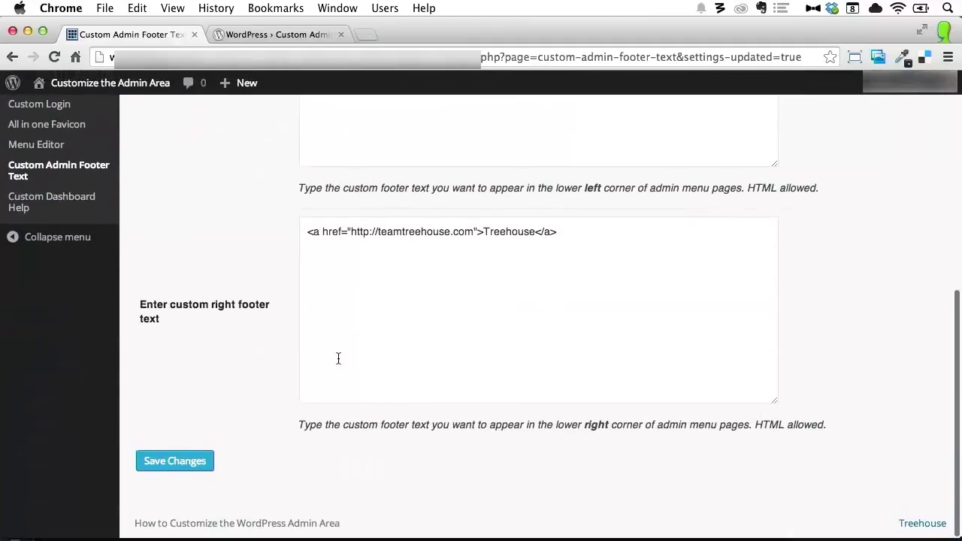
double_click(309, 522)
Go to the Dashboard to view the customized admin footer
scroll(530, 413, up, 2)
scroll(529, 409, up, 3)
scroll(529, 409, down, 4)
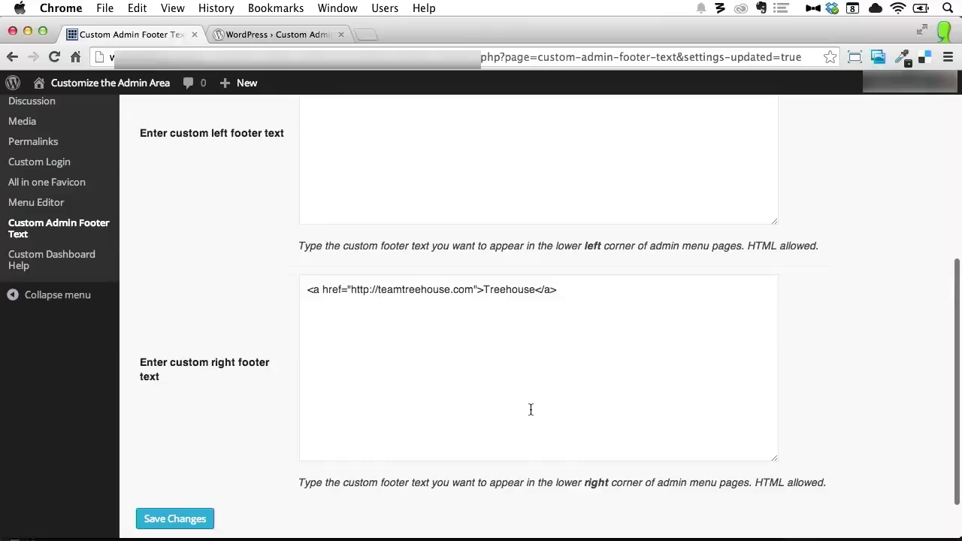
scroll(465, 405, up, 2)
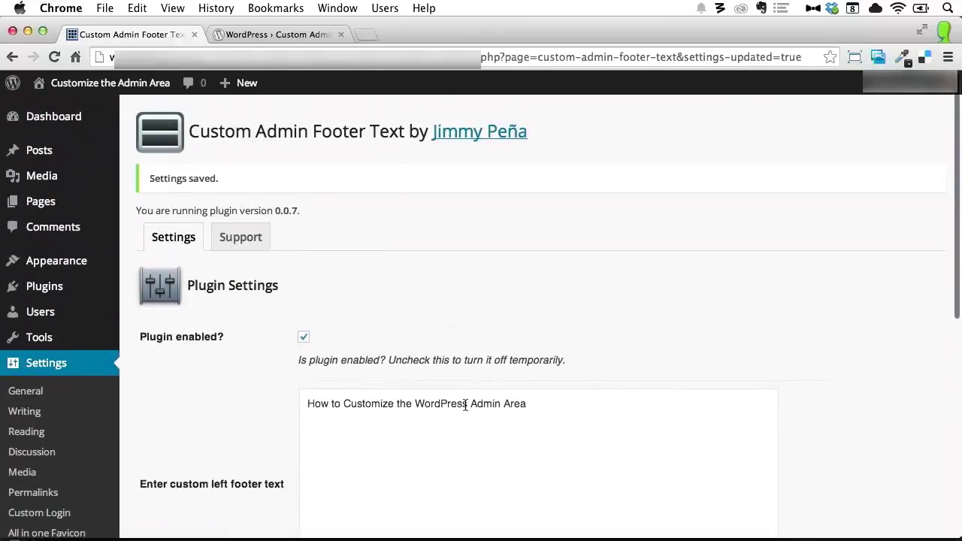
scroll(465, 405, up, 4)
scroll(465, 405, down, 6)
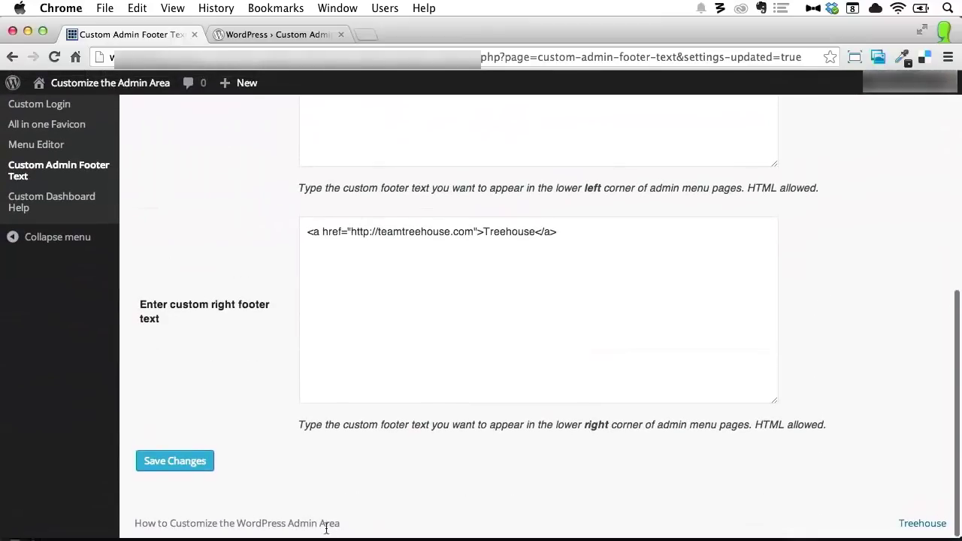
scroll(259, 285, up, 1)
scroll(258, 284, up, 5)
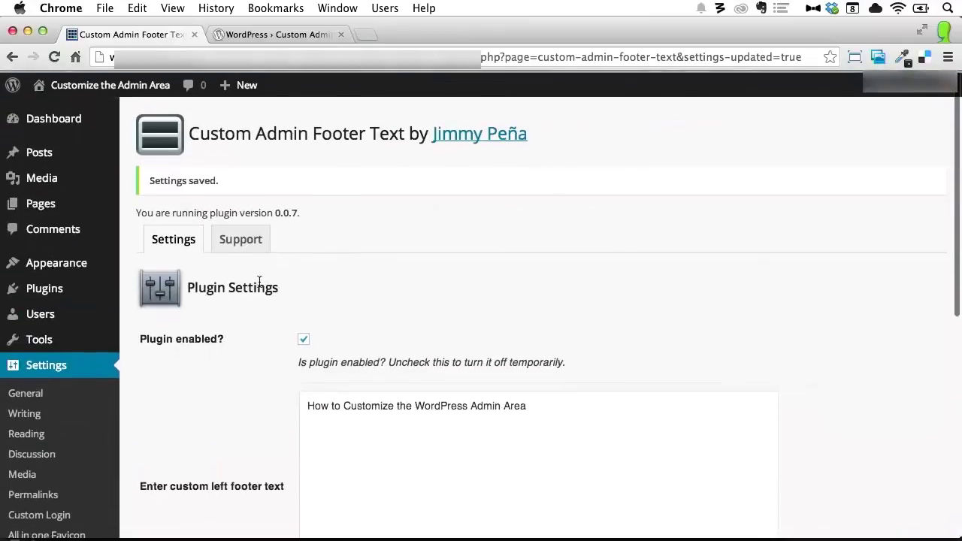
click(51, 117)
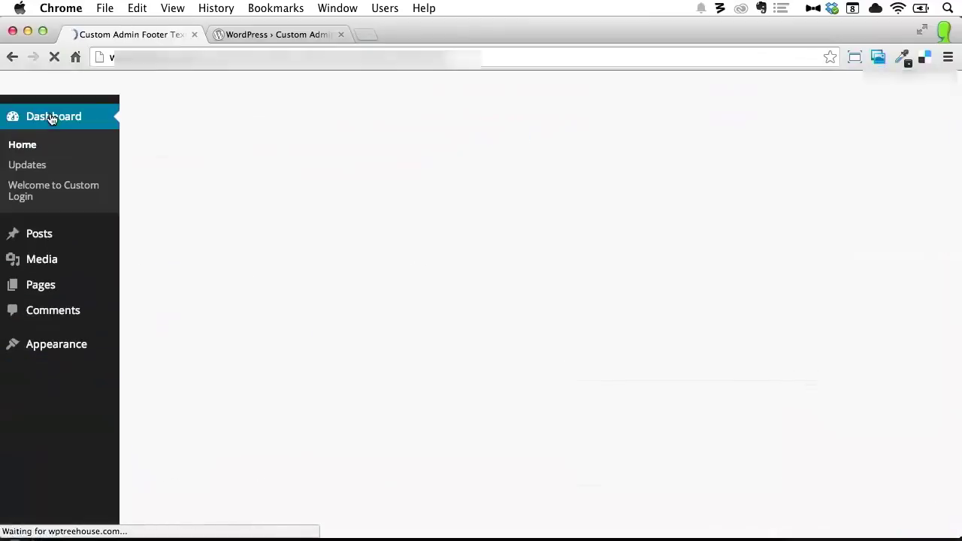